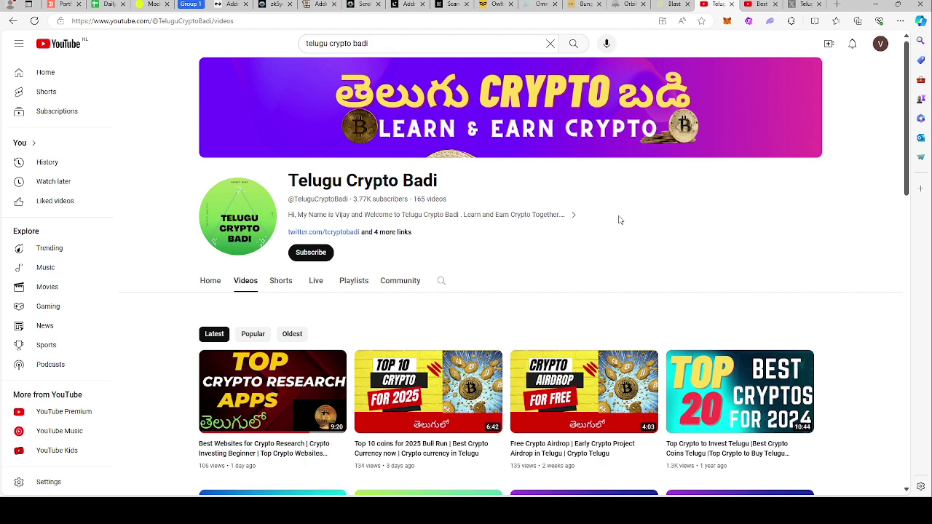
Look through the crypto research video's description links and the posts on the Telugu Crypto Badi X profile.
click(760, 9)
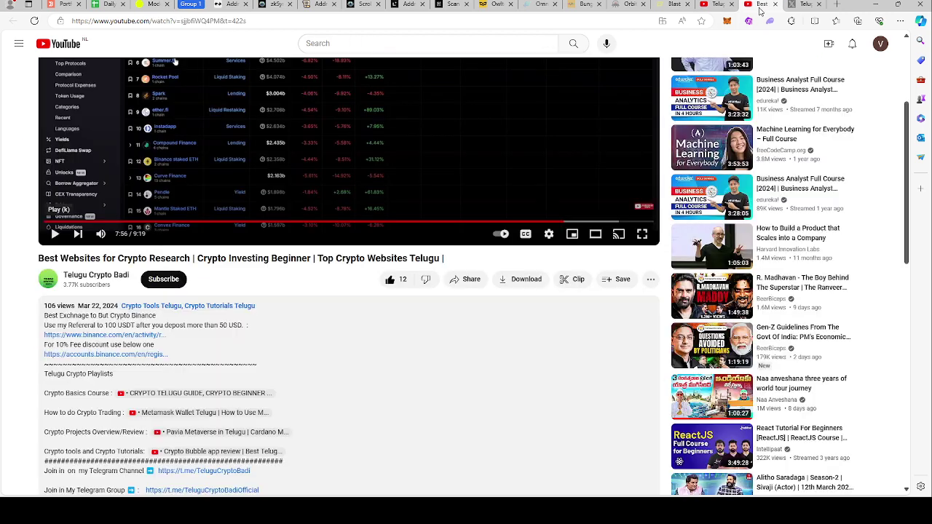
scroll(218, 357, down, 2)
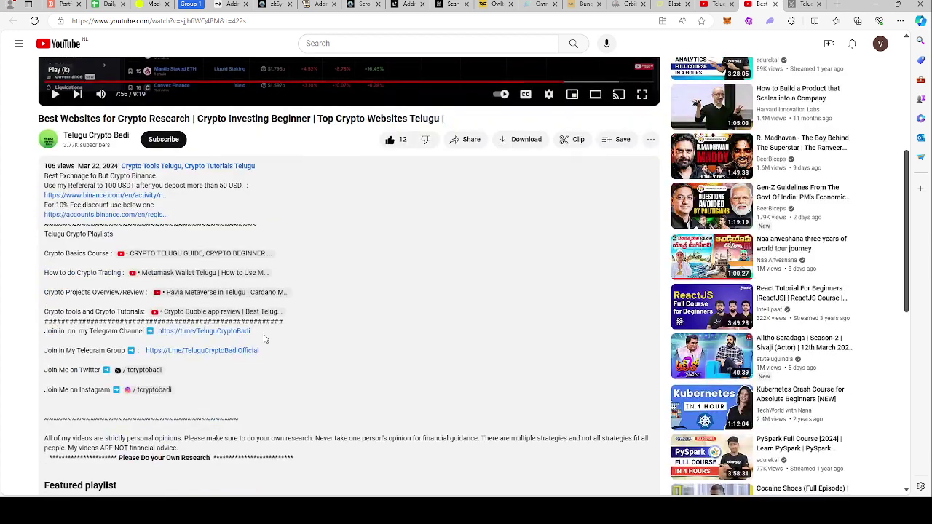
click(800, 6)
scroll(433, 240, down, 5)
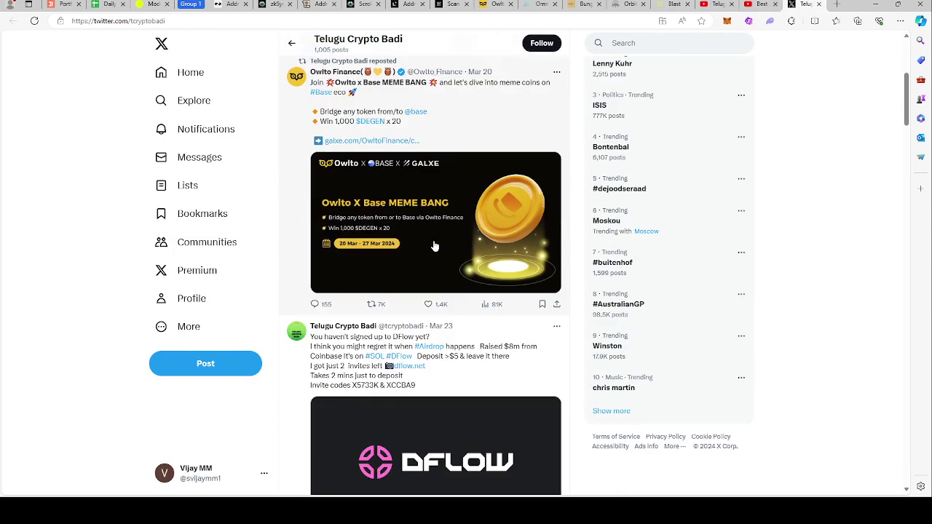
scroll(434, 247, up, 2)
scroll(434, 246, down, 6)
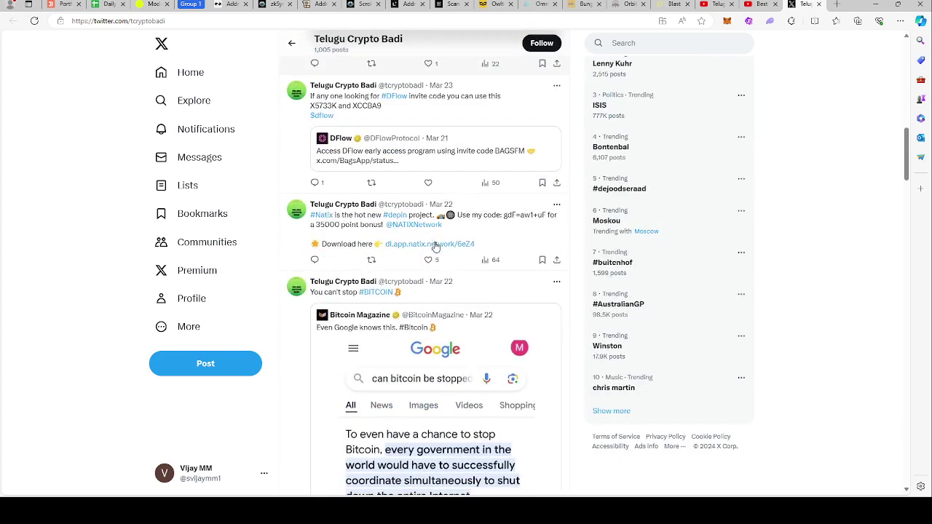
scroll(436, 246, up, 10)
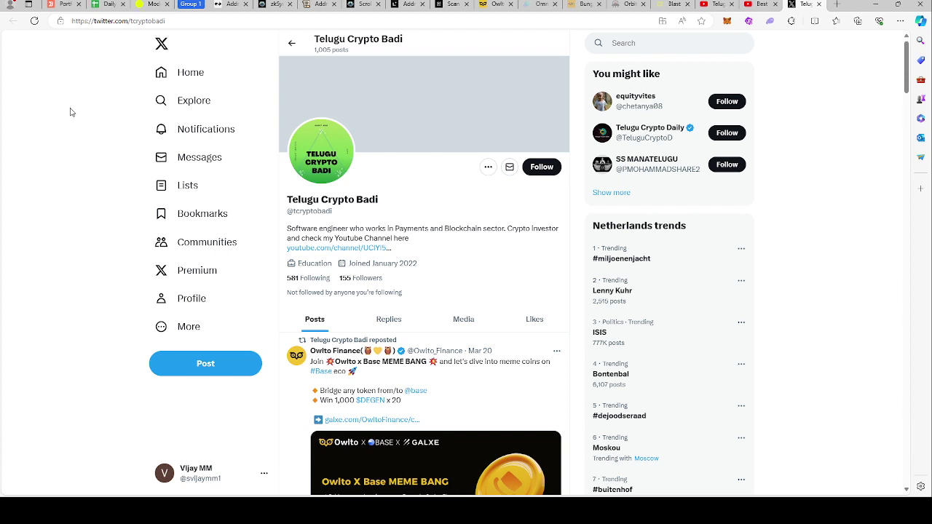
Check the wallet's DeBank portfolio, and review the Mode airdrop dashboard with its ecosystem projects and leaderboard.
click(65, 4)
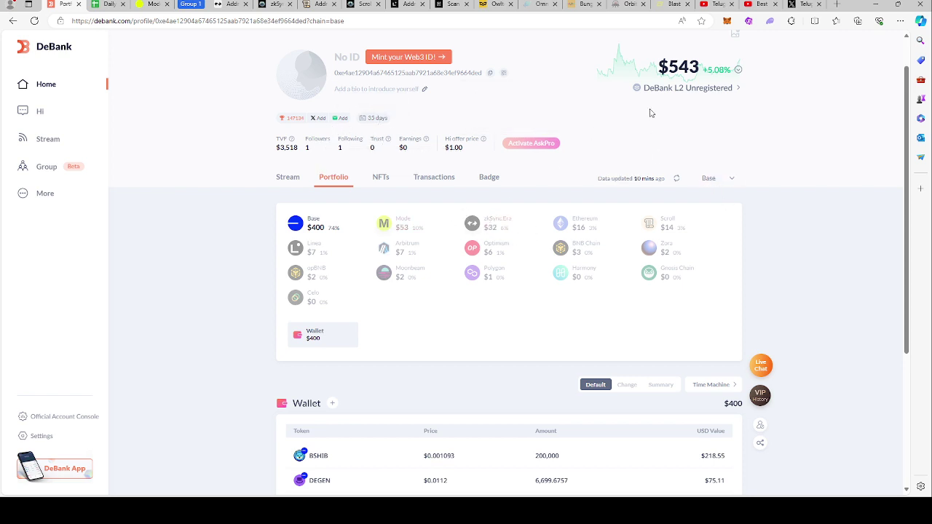
mouse_move(370, 119)
click(150, 9)
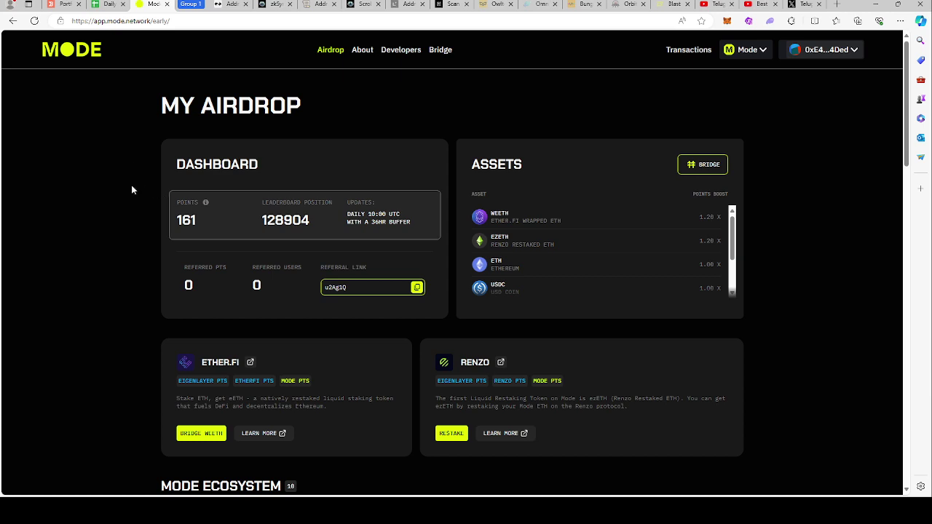
scroll(104, 174, down, 6)
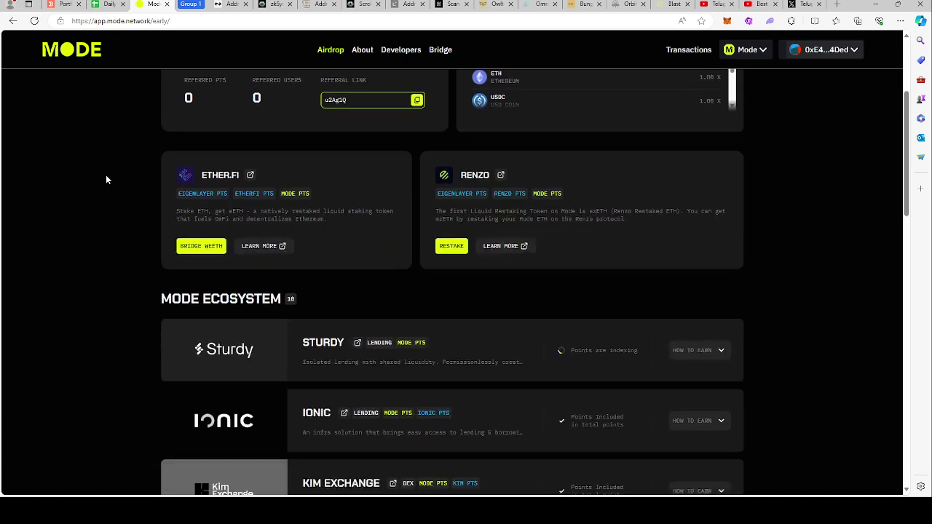
scroll(106, 179, up, 6)
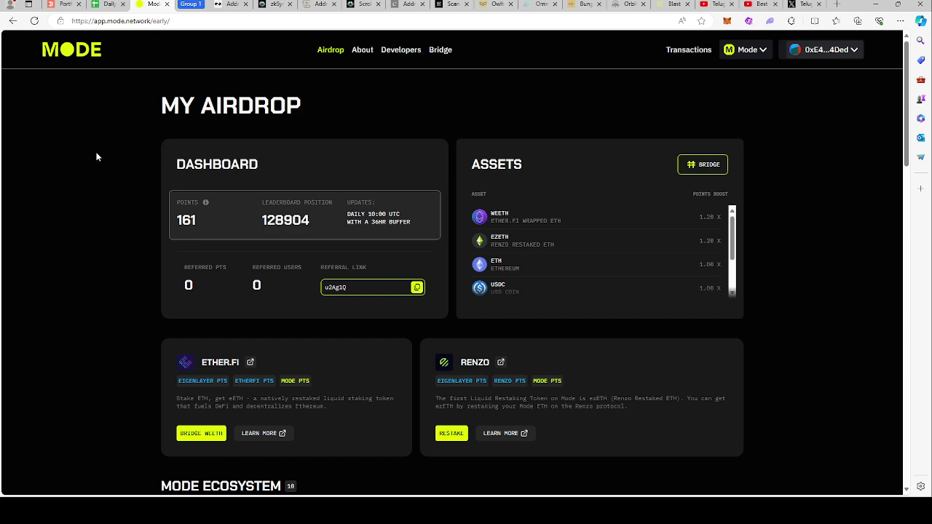
scroll(95, 152, down, 6)
scroll(94, 153, down, 3)
scroll(95, 153, up, 9)
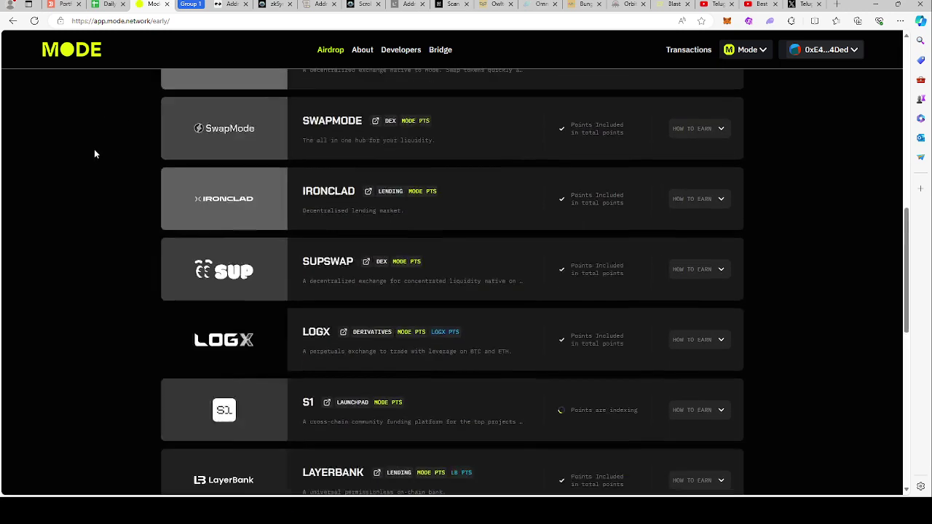
scroll(94, 154, down, 3)
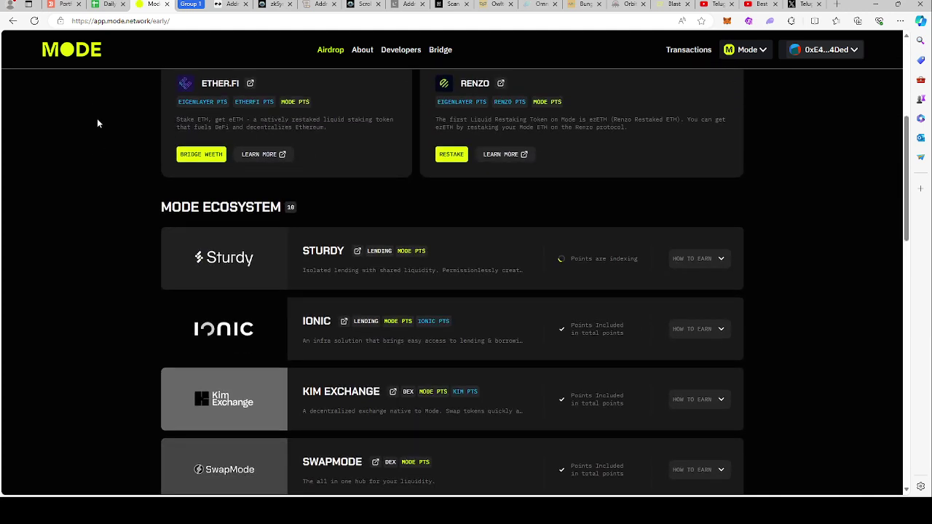
scroll(97, 119, up, 4)
scroll(98, 119, down, 3)
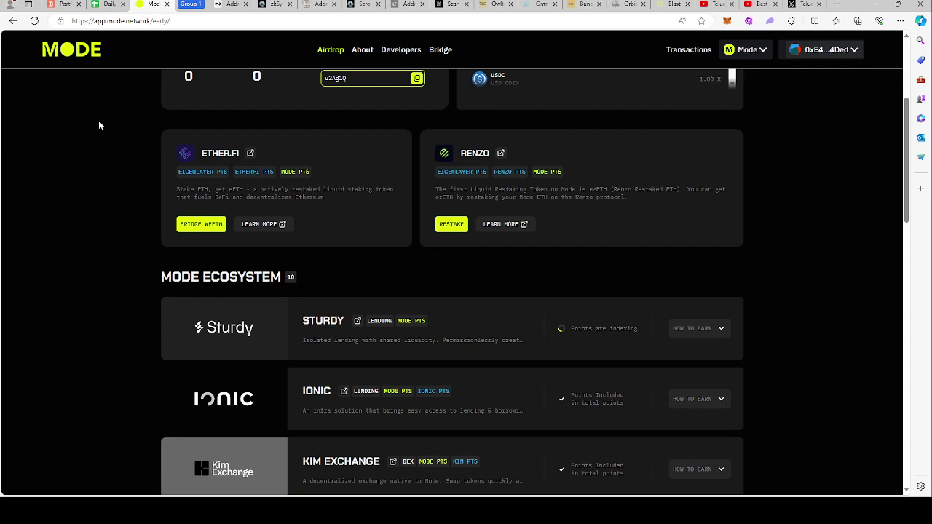
scroll(100, 124, down, 9)
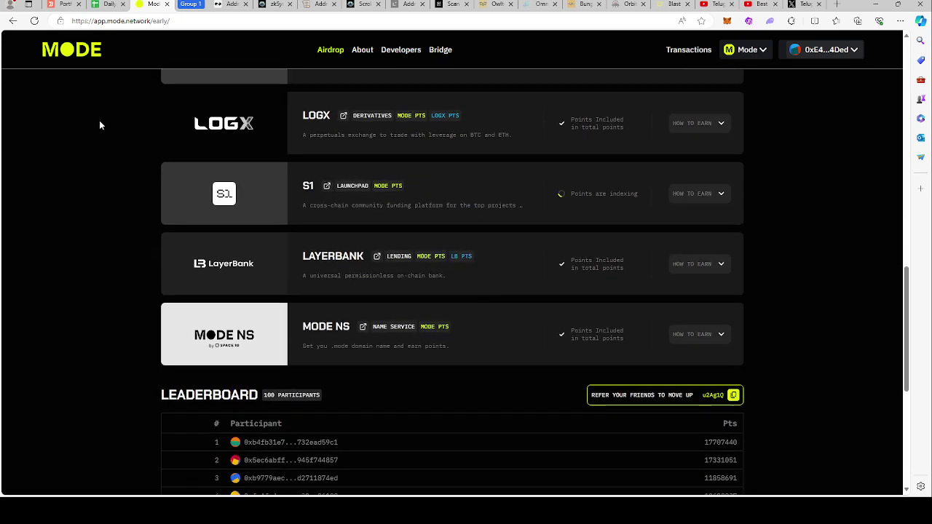
scroll(101, 126, up, 11)
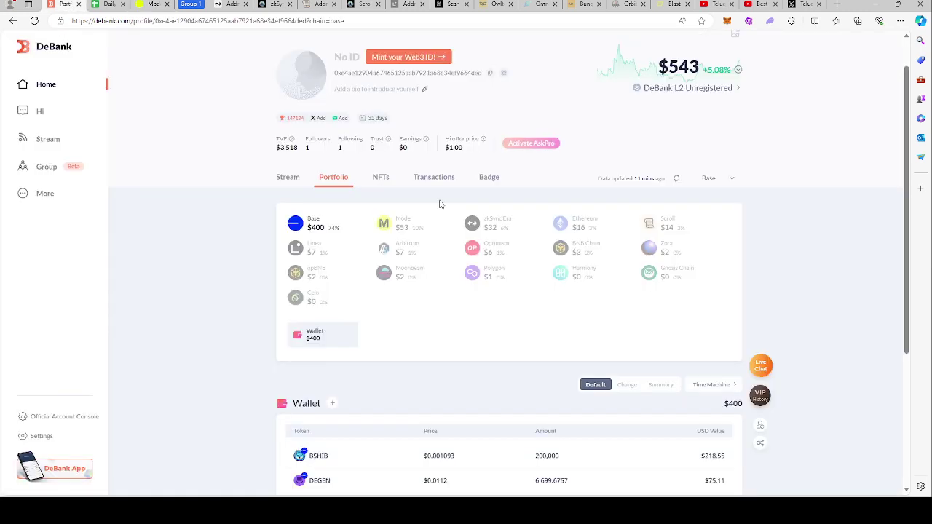
Review the chain balances in the DeBank portfolio and the wallet's transactions on the zkSync Era explorer.
click(65, 5)
scroll(684, 218, up, 1)
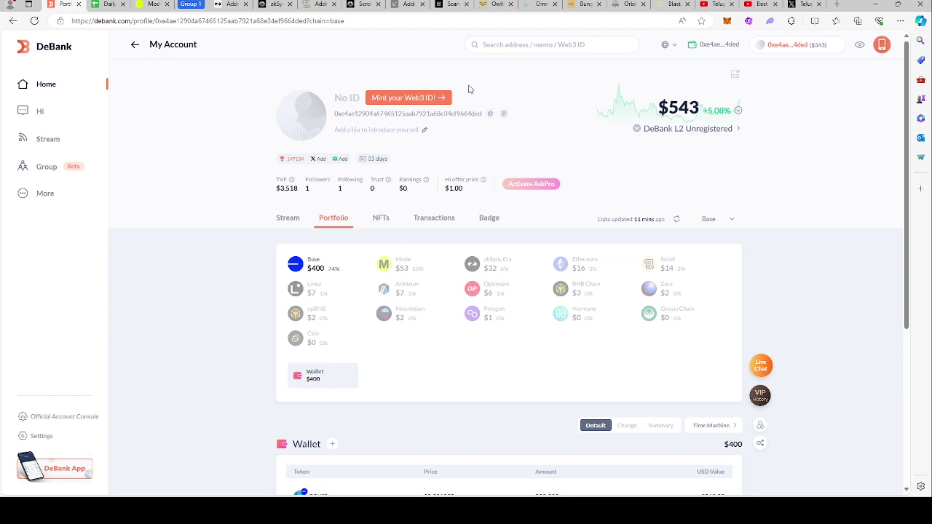
click(228, 7)
scroll(256, 167, down, 3)
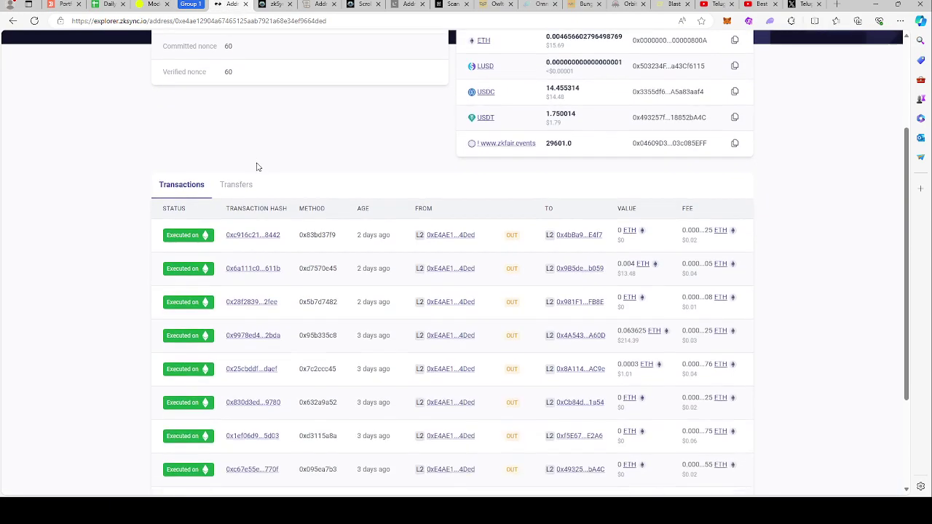
scroll(256, 173, up, 4)
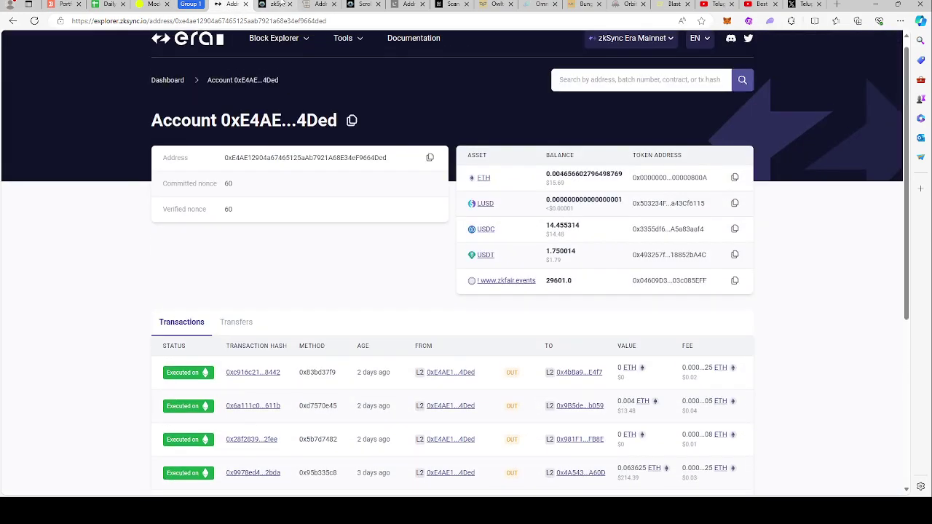
Examine the wallet's zkSync airdrop rank and transaction volume on the Copilot rank checker.
click(273, 5)
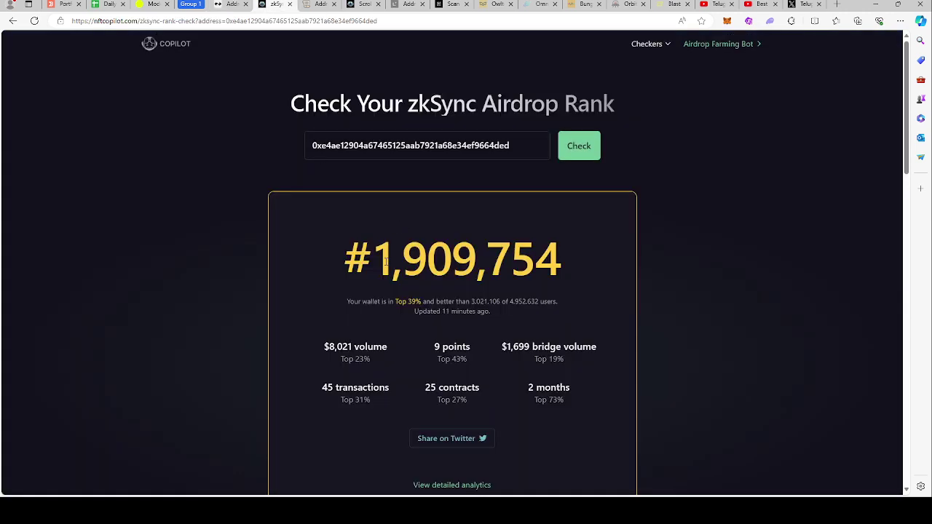
drag(386, 263, 590, 271)
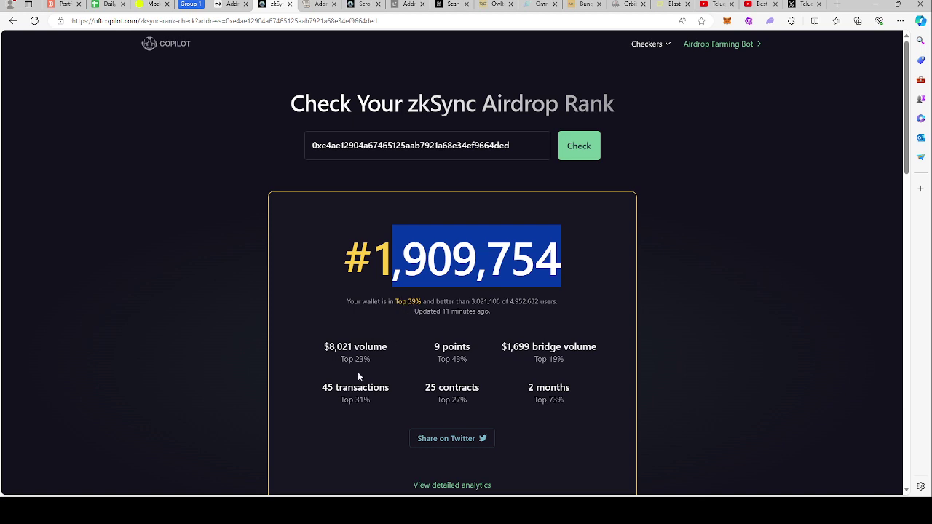
drag(399, 353, 329, 346)
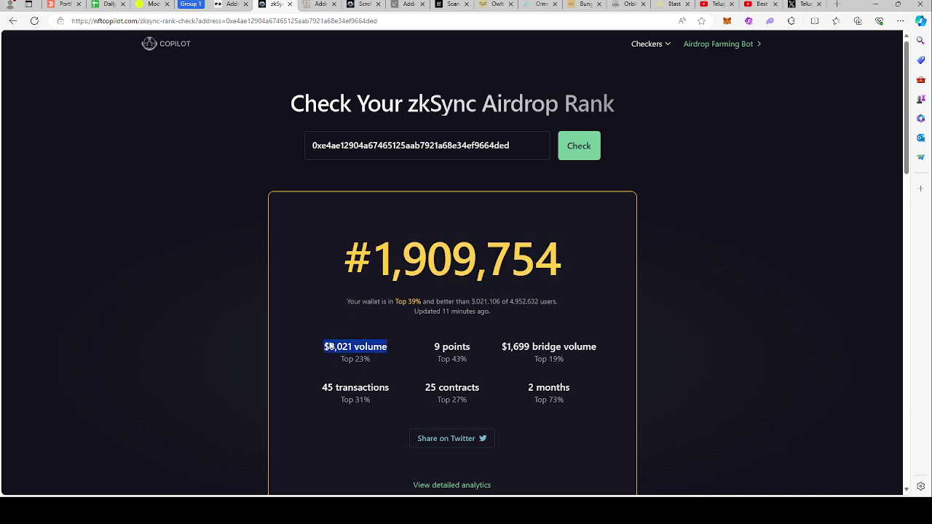
click(403, 348)
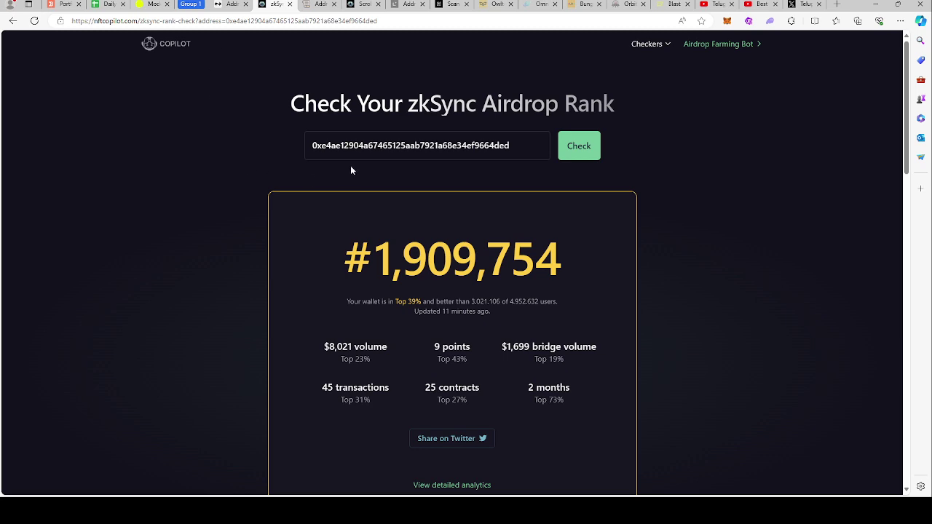
Review the wallet's balance and transaction list on Scrollscan.
click(320, 3)
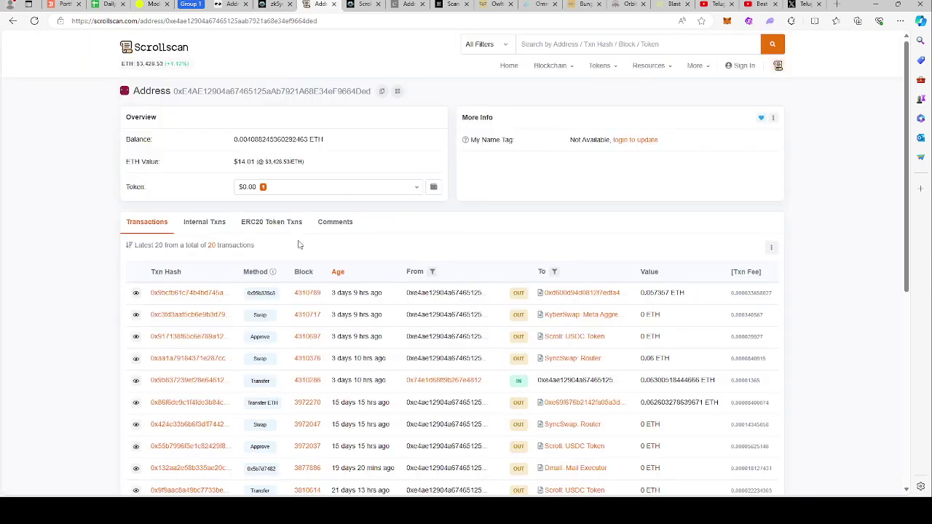
scroll(300, 243, down, 2)
scroll(298, 244, up, 2)
Examine the wallet's Scroll airdrop rank and percentile on the Copilot rank checker.
click(361, 4)
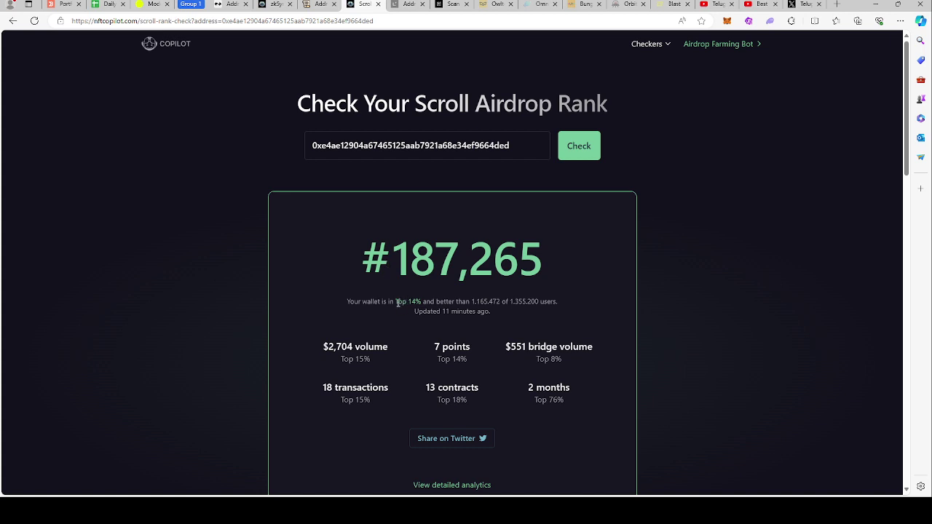
drag(399, 302, 412, 304)
click(313, 179)
drag(393, 257, 539, 256)
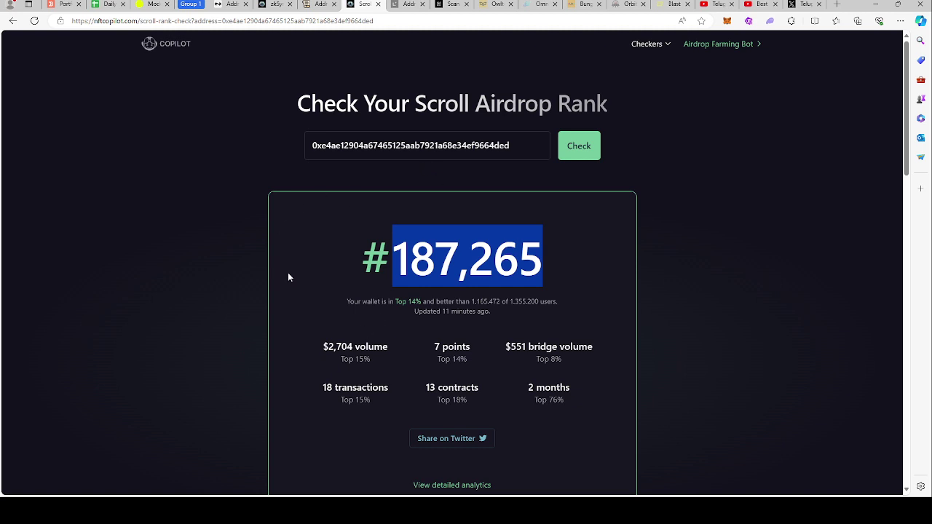
Review the wallet's balance and transactions on the Linea block explorer.
click(408, 4)
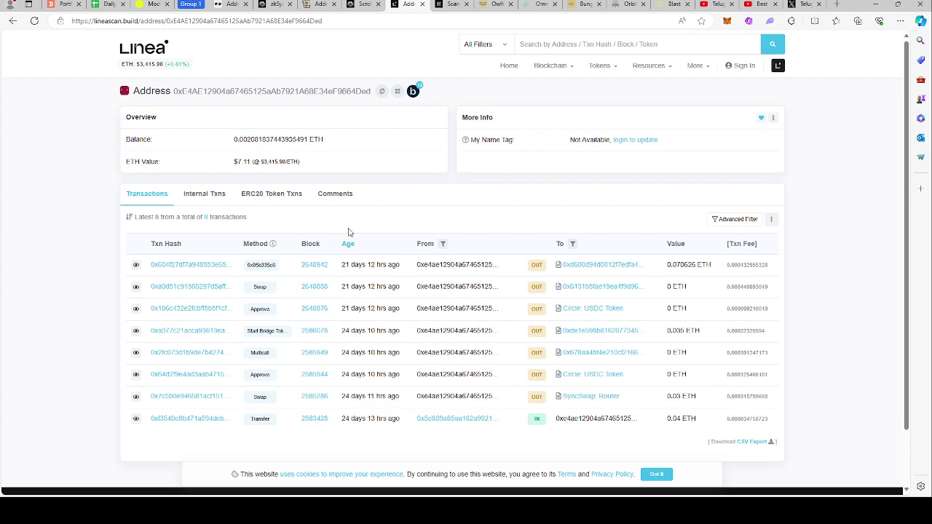
scroll(349, 233, down, 3)
scroll(352, 239, up, 3)
Go through the MODE, ZKSYNC, SCROLL, LINEA, BLAST and BASE entries in the Daily List spreadsheet.
click(108, 6)
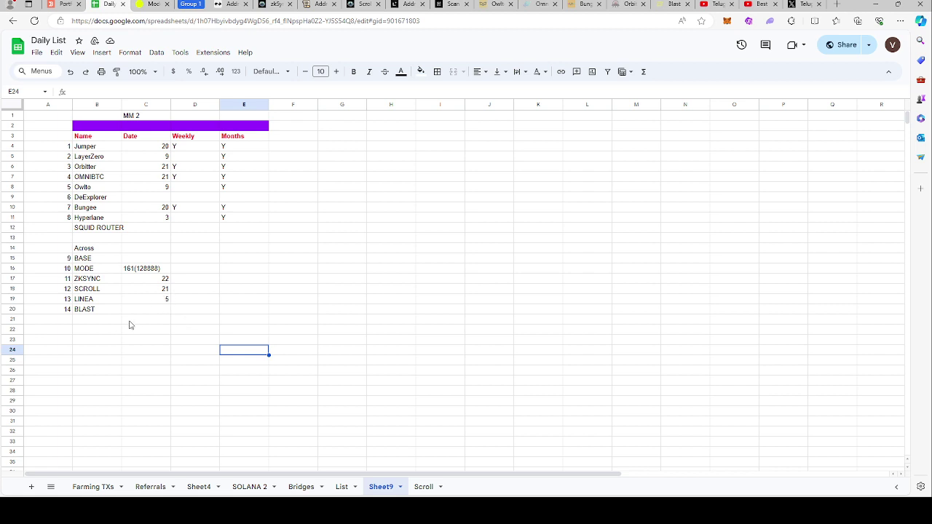
click(102, 271)
click(110, 280)
click(109, 291)
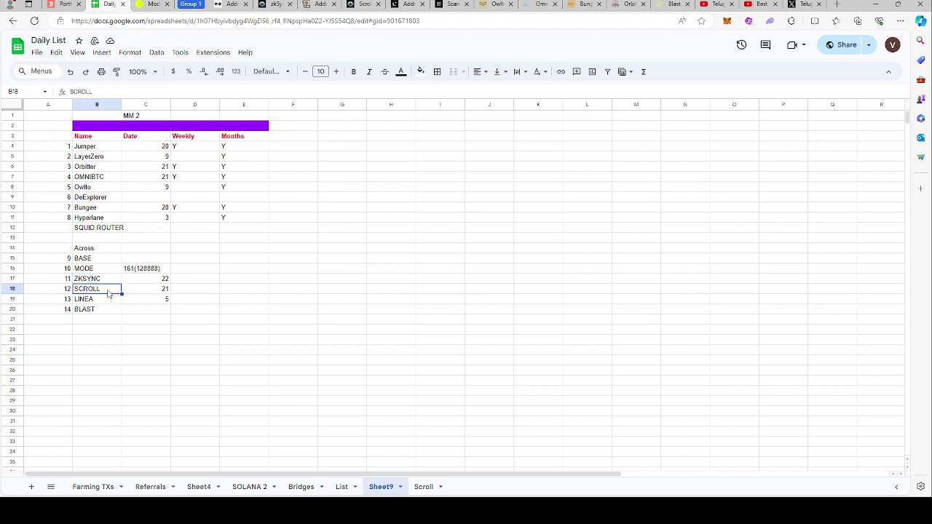
click(107, 301)
click(109, 311)
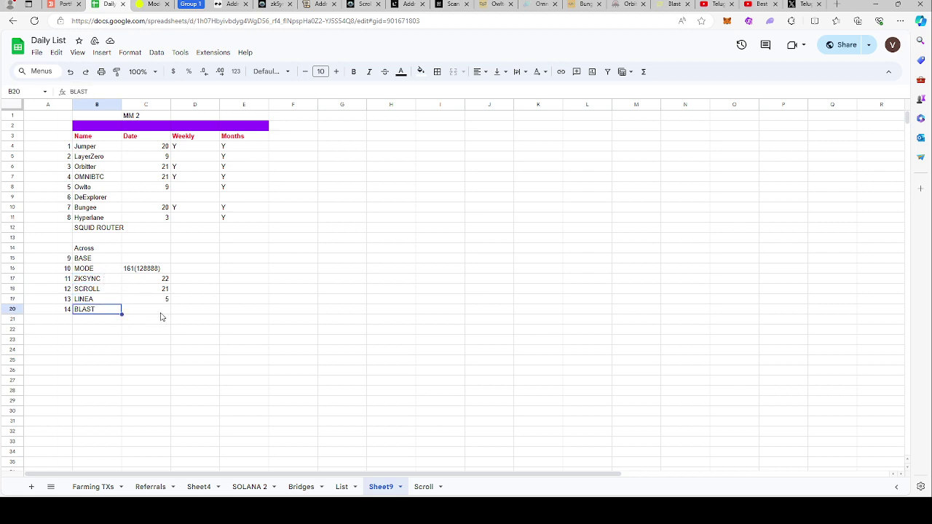
click(115, 260)
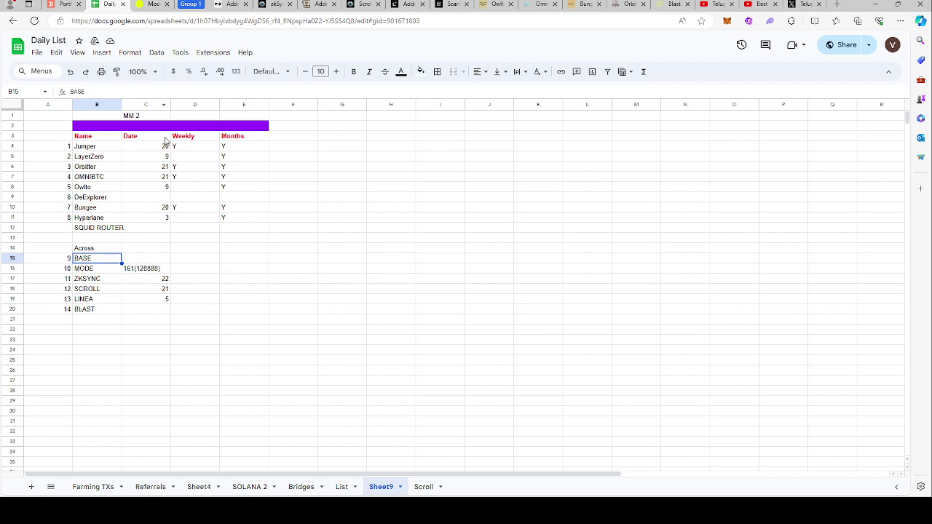
Check the DeBank portfolio again and review the wallet's messages on LayerZero Scan.
click(66, 4)
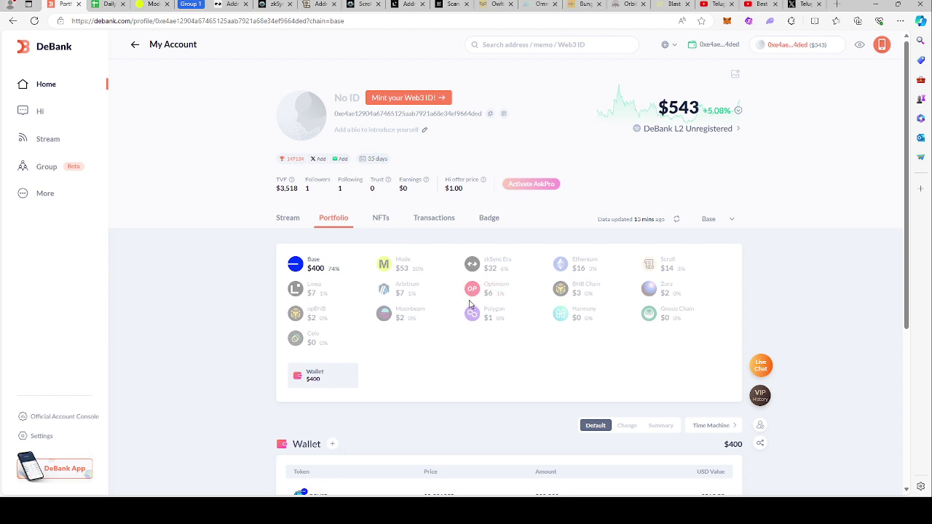
click(453, 5)
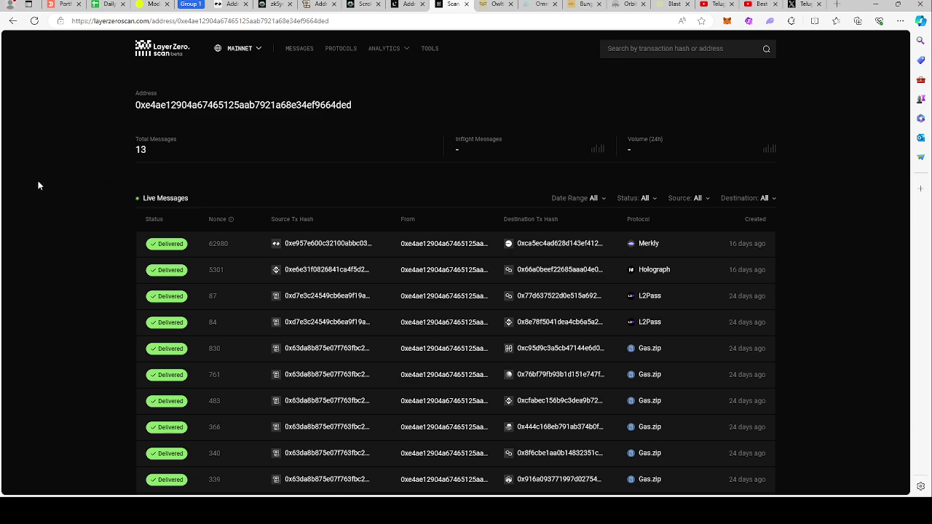
scroll(51, 106, down, 2)
scroll(77, 80, up, 2)
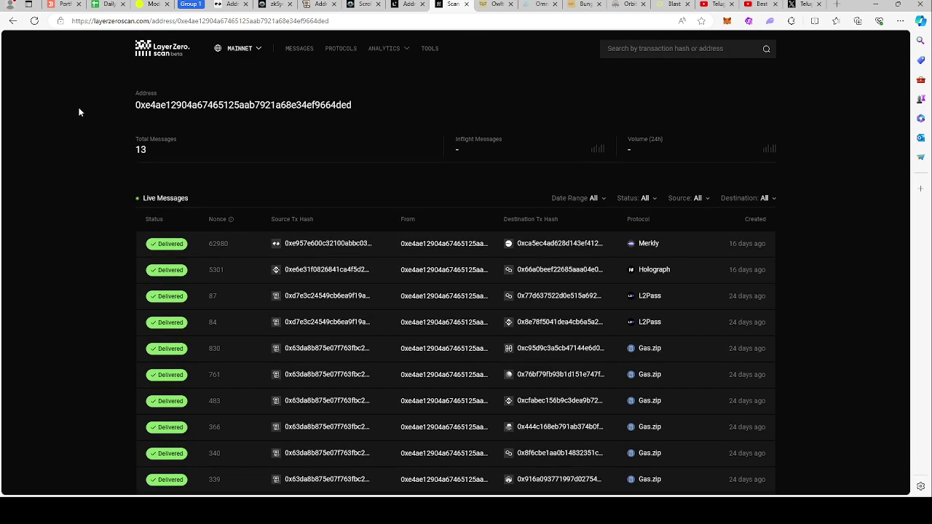
Consult the project list in the Daily List spreadsheet and inspect the LayerZero Scan message history against it.
click(107, 6)
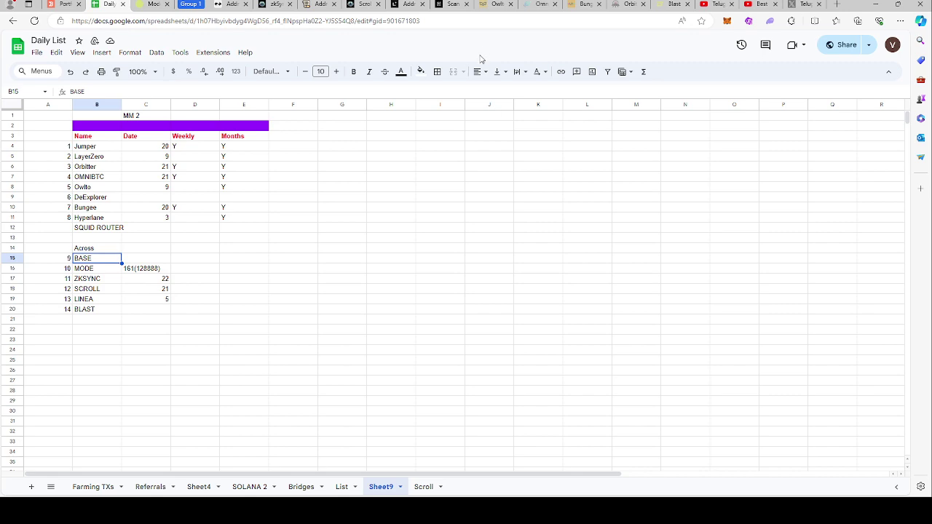
click(453, 4)
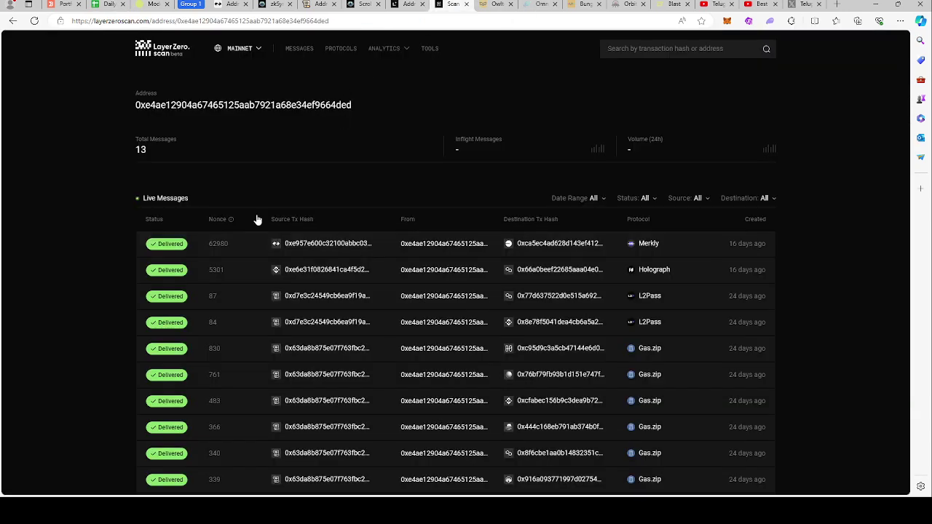
scroll(280, 225, down, 5)
scroll(277, 224, up, 5)
Open the Owlto bridge site and view its Daily Check-in calendar, then close the calendar.
click(488, 5)
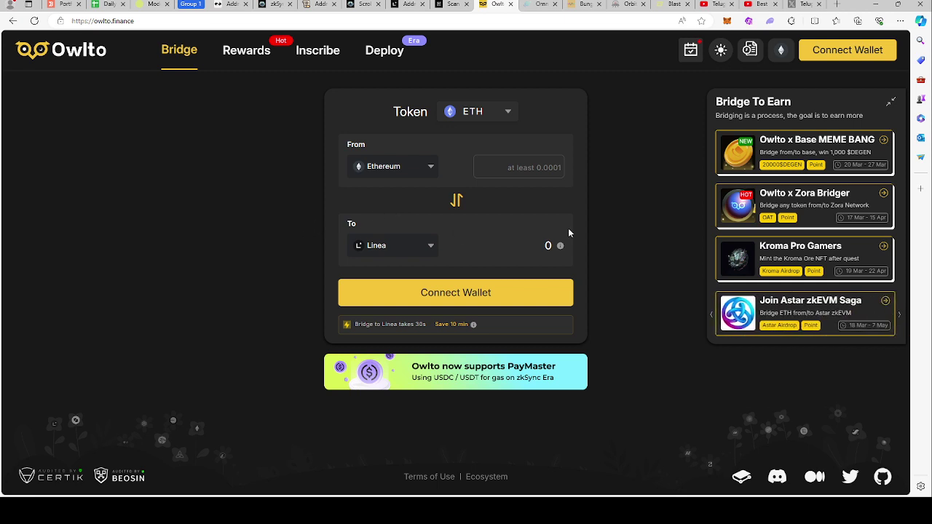
click(694, 53)
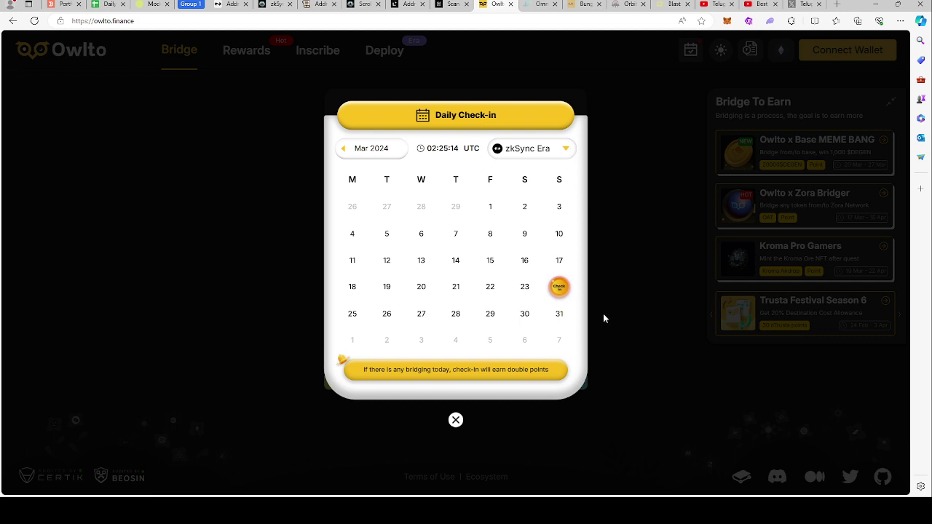
click(455, 421)
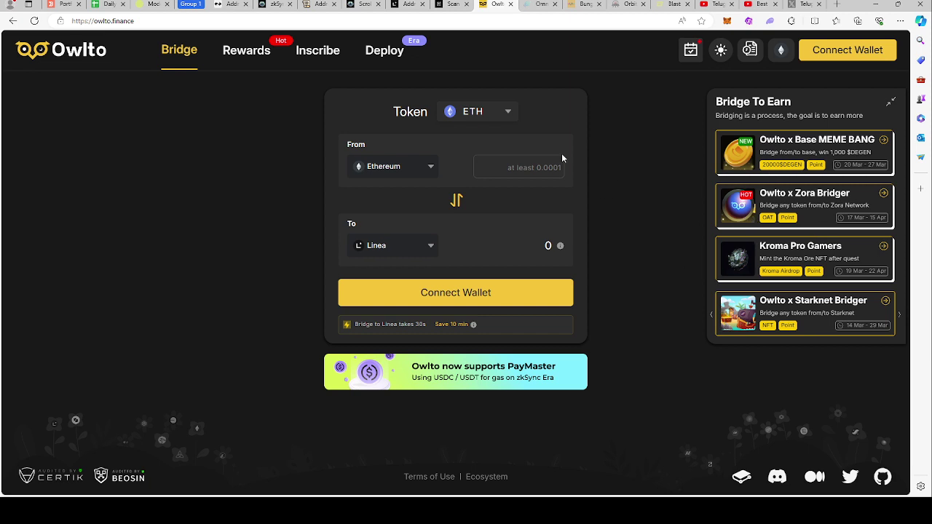
key(ctrl+Tab)
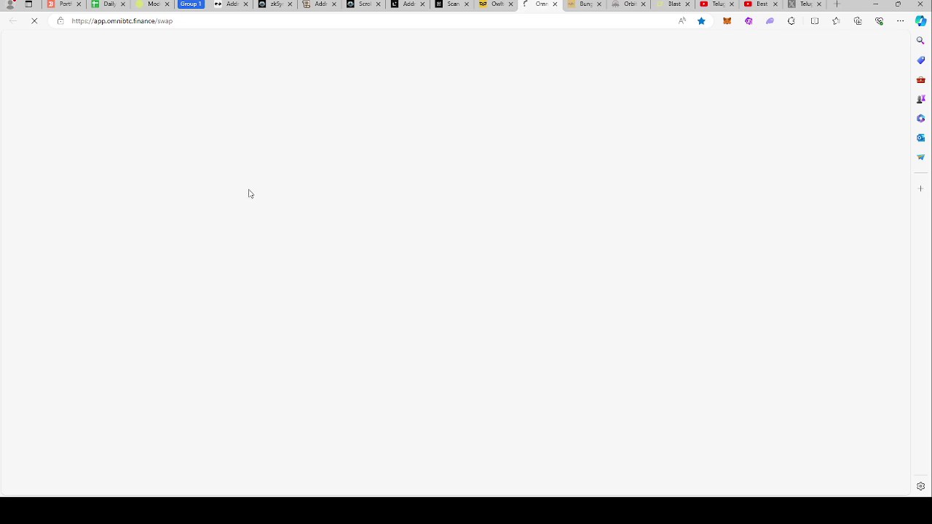
click(262, 21)
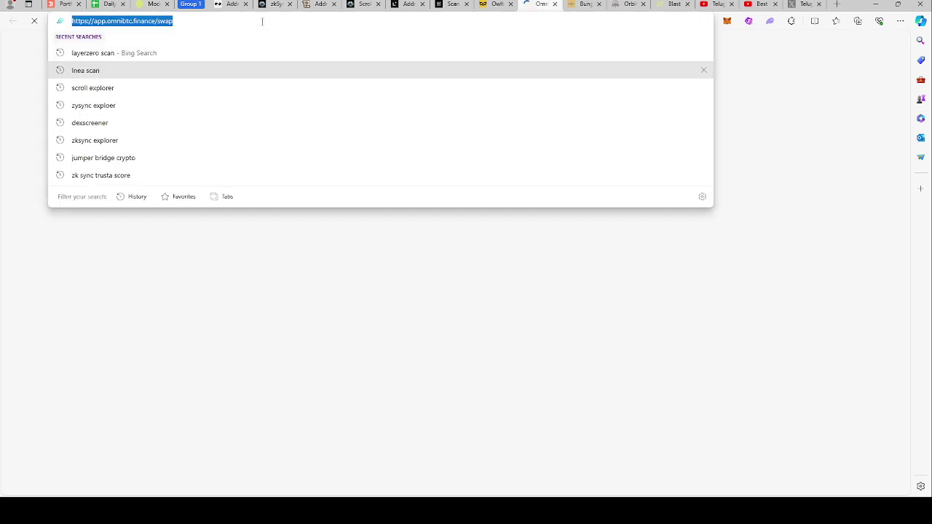
key(Return)
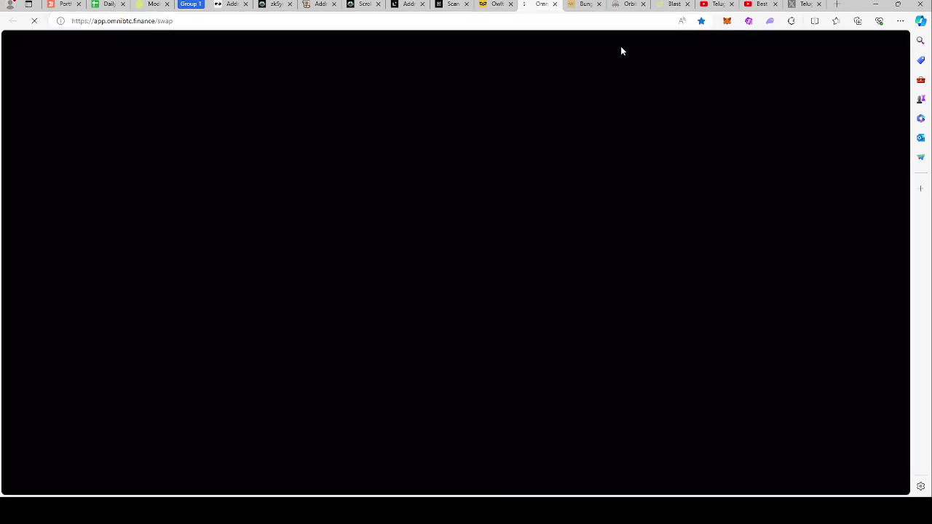
click(591, 5)
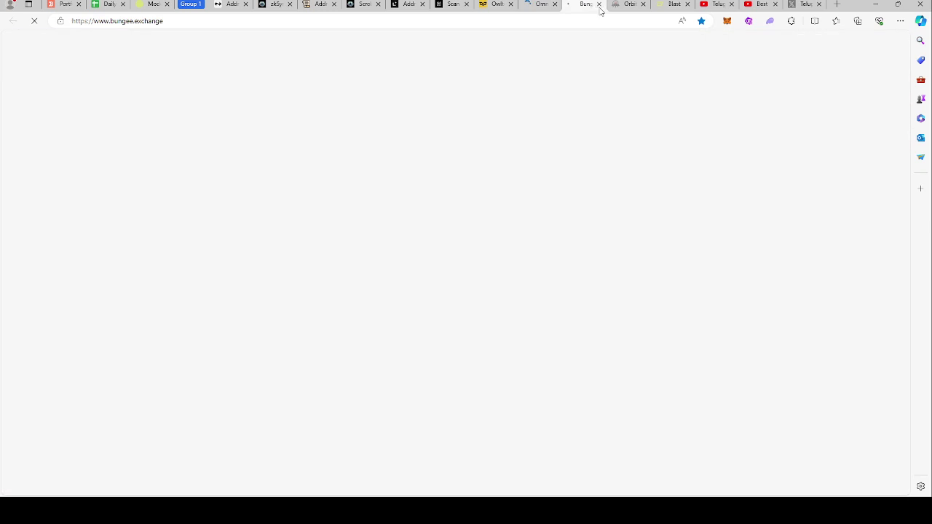
click(541, 4)
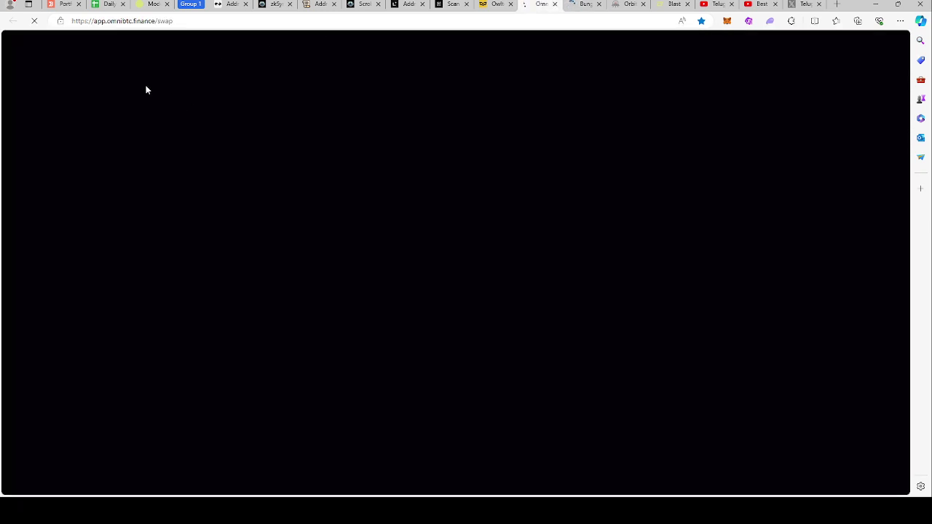
click(576, 6)
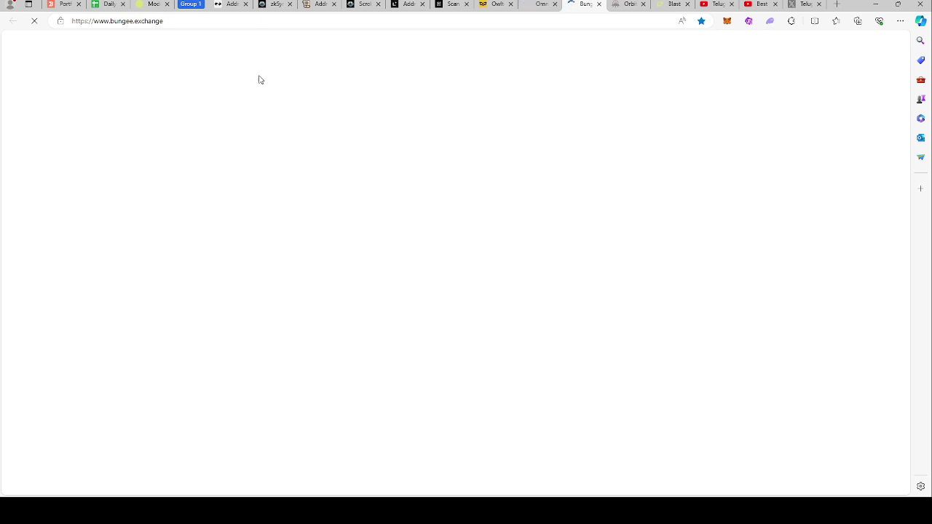
click(189, 20)
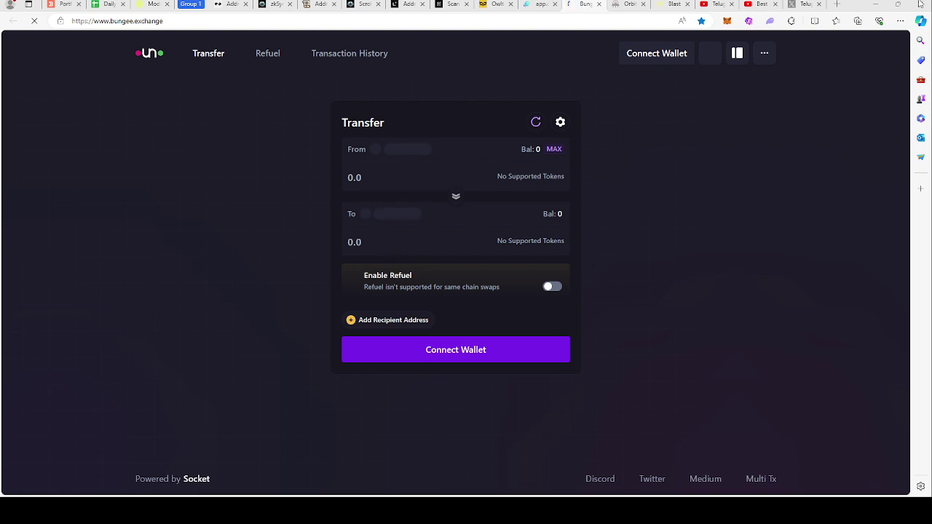
key(ctrl+l)
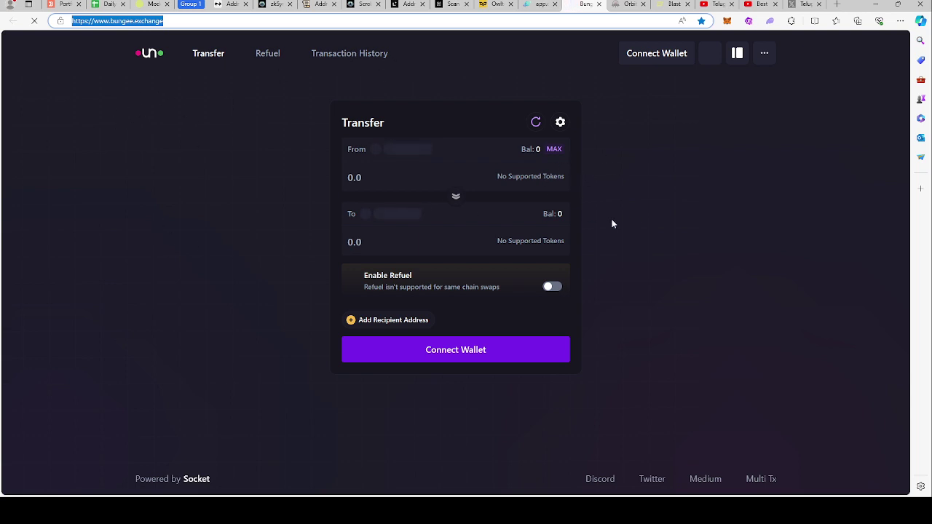
click(540, 6)
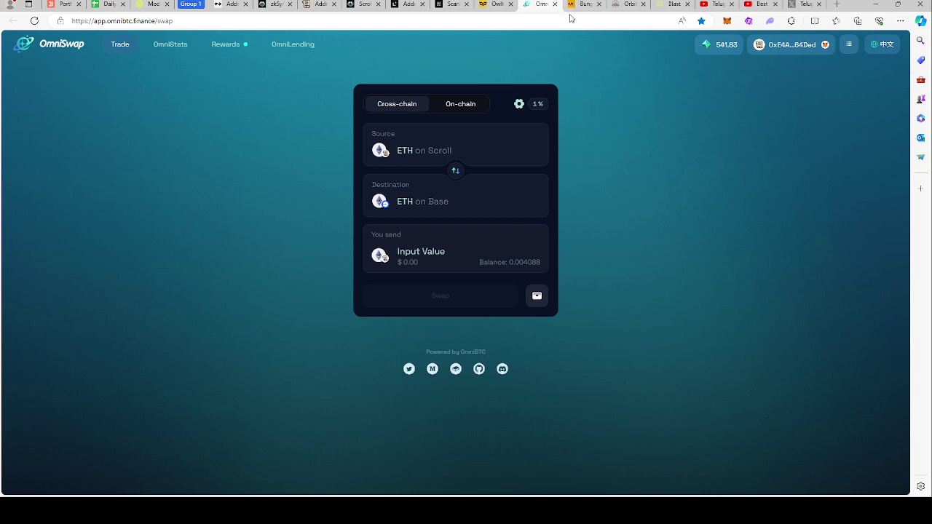
Try to load the Orbiter Finance bridge page for ETH from Mode to Optimism, checking Bungee in the meantime.
click(619, 4)
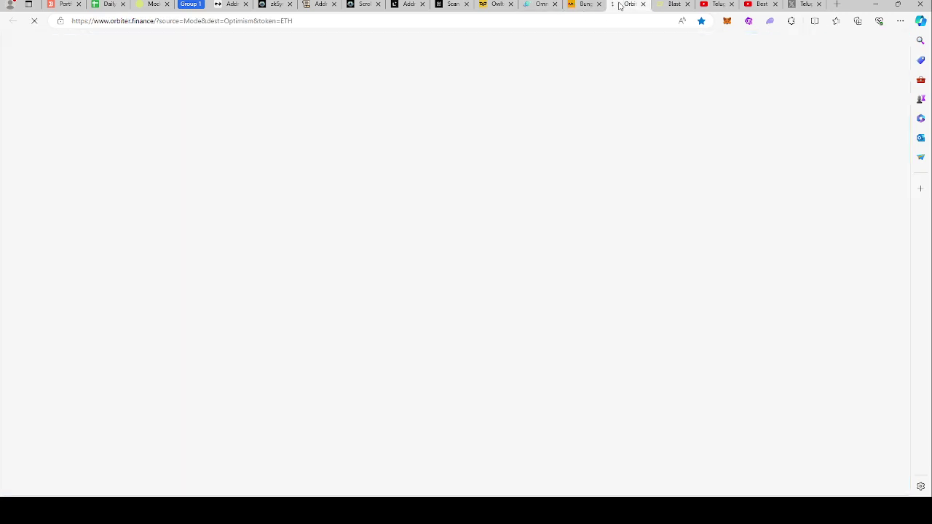
click(460, 23)
click(585, 5)
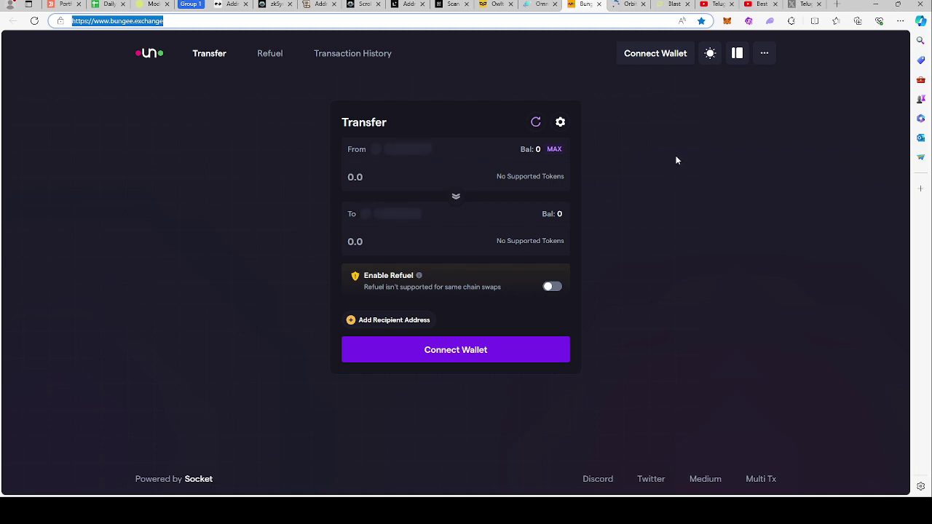
click(629, 4)
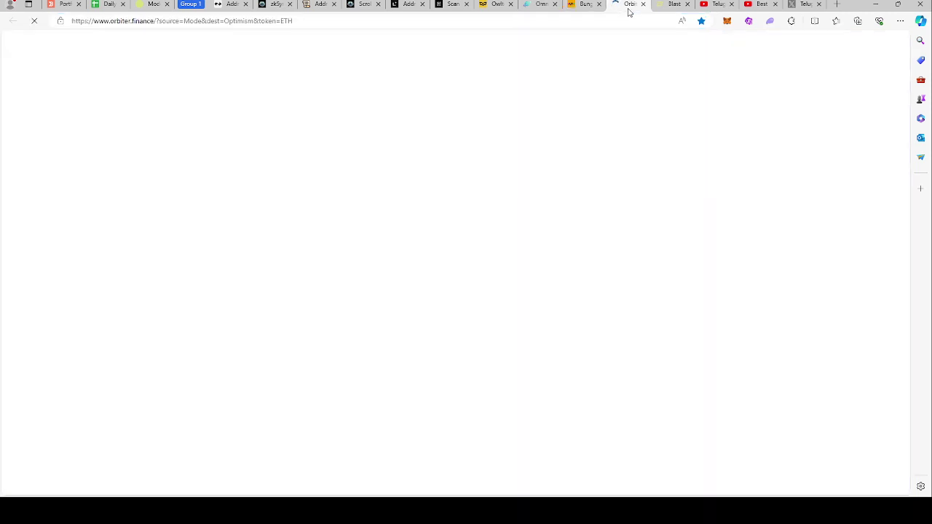
click(606, 22)
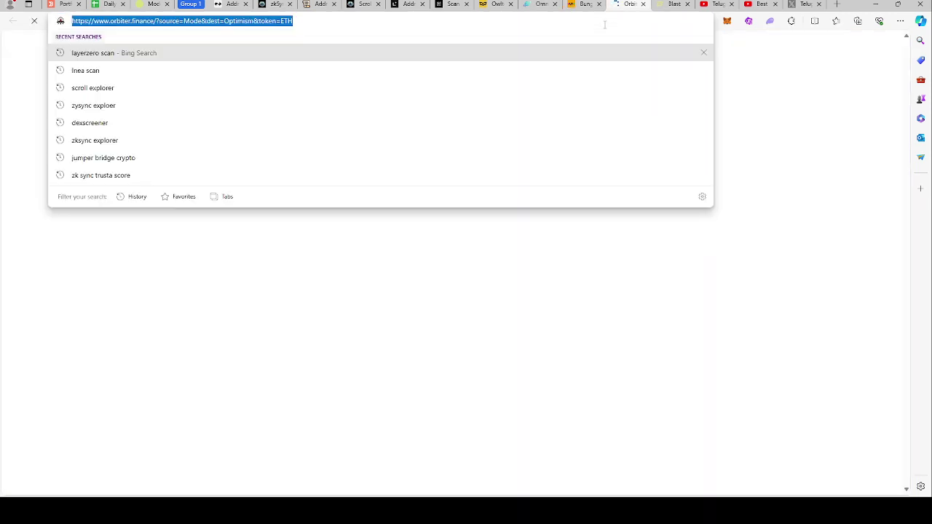
key(Return)
click(584, 7)
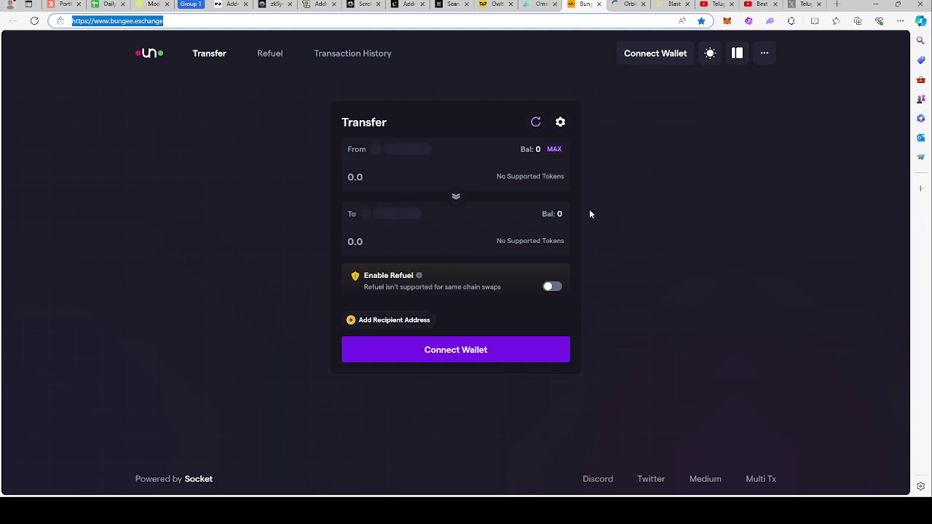
Look over the wallet's LayerZero Scan messages again and revisit the Owlto and Orbiter bridge pages.
click(451, 4)
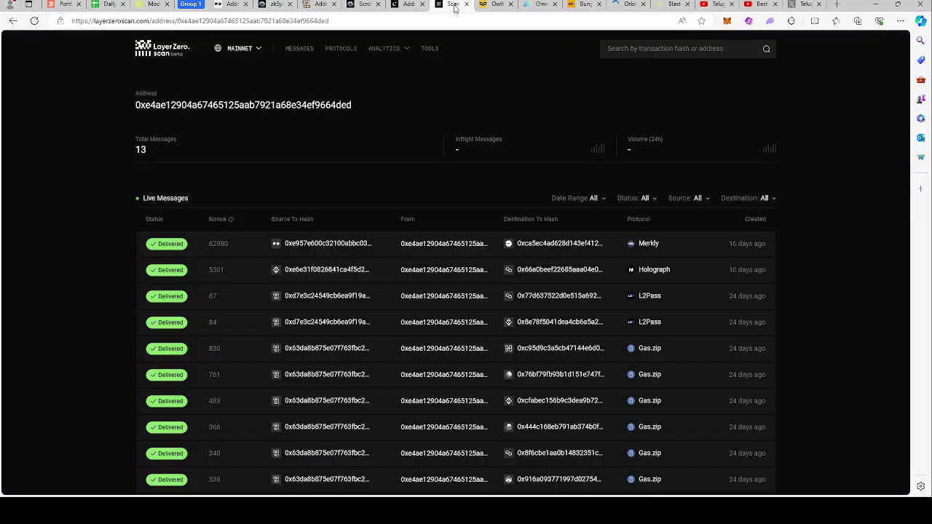
scroll(395, 293, down, 3)
scroll(401, 284, up, 3)
click(491, 6)
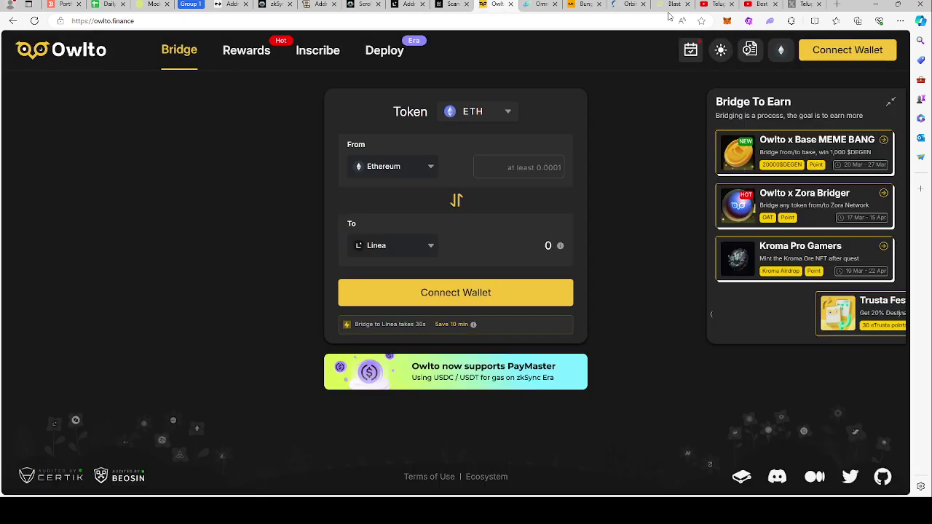
click(631, 6)
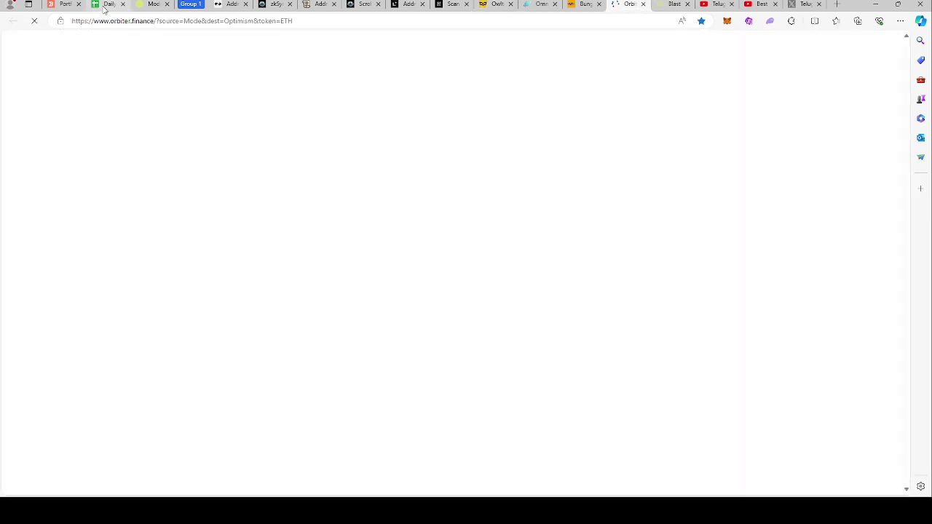
Go through the Jumper, LayerZero, Orbitter, OMNIBTC, Owlto, DeExplorer and Bungee entries in the Daily List spreadsheet.
click(106, 5)
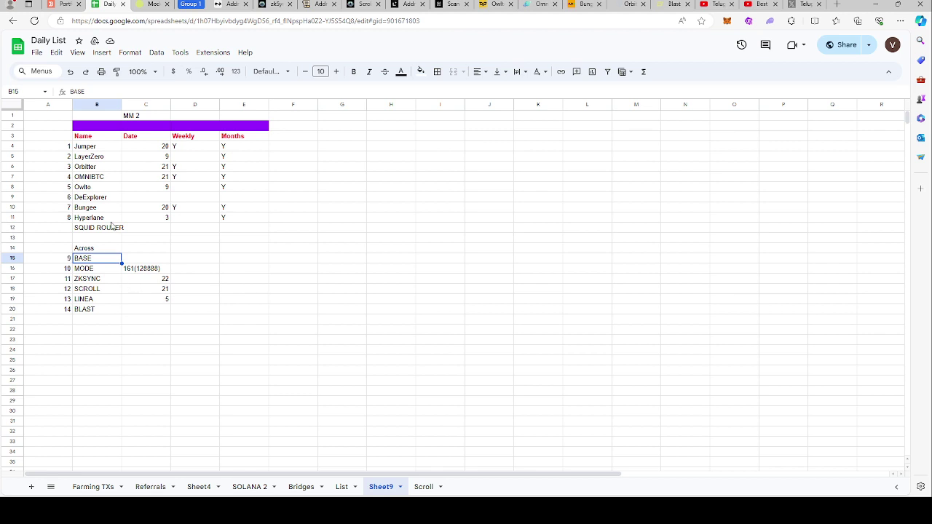
click(87, 149)
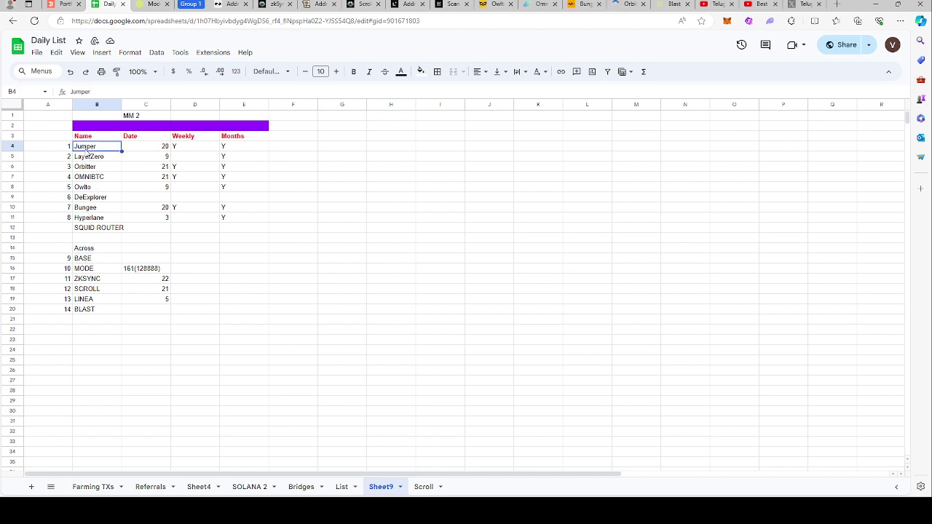
click(88, 156)
click(95, 169)
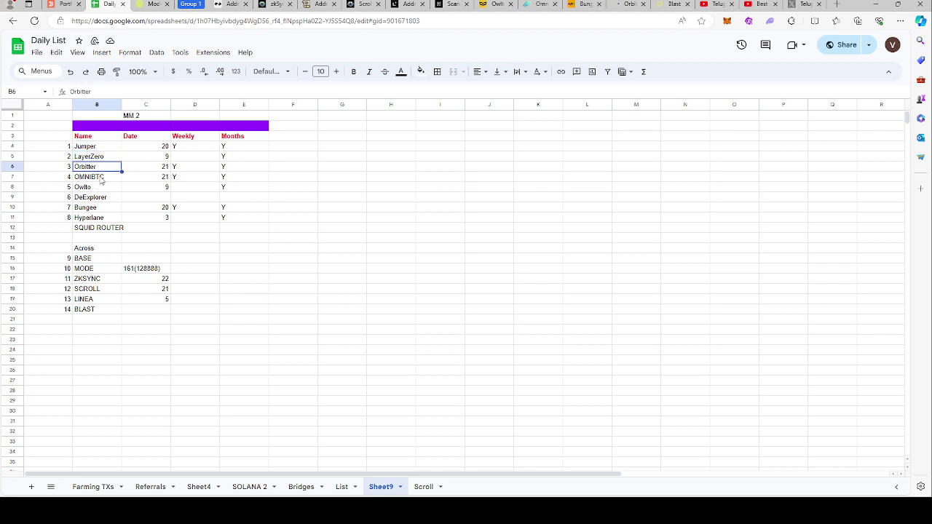
click(101, 181)
click(97, 191)
click(100, 198)
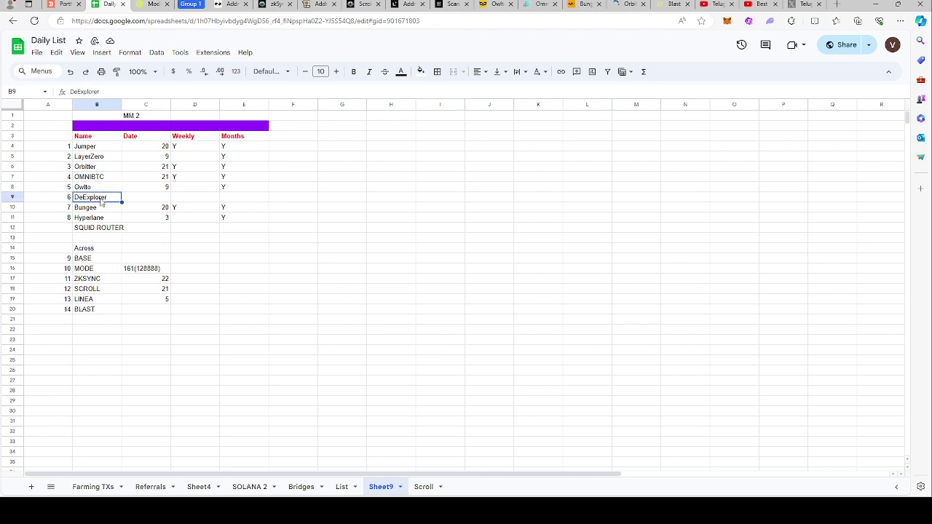
click(104, 210)
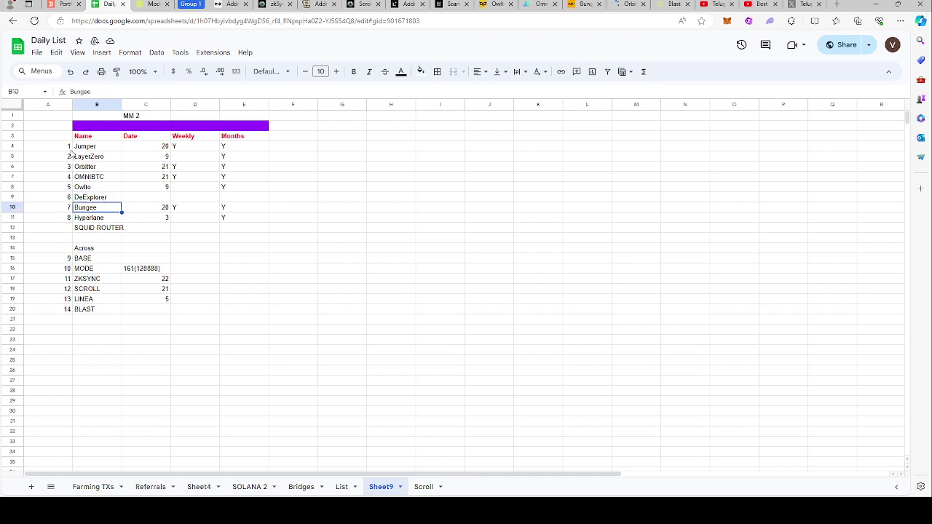
Highlight the numbered projects from Jumper to Bungee, followed by the chain names from BASE to LINEA.
drag(71, 148, 87, 212)
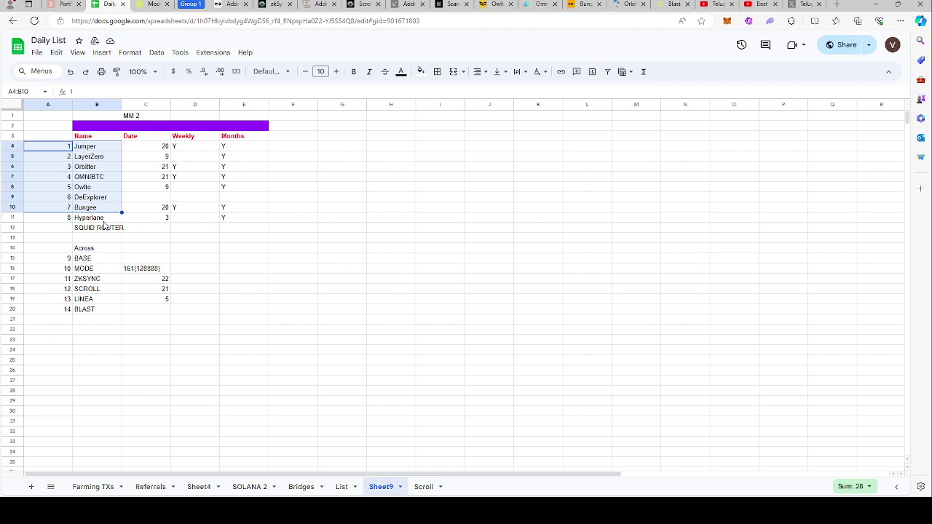
click(93, 259)
drag(93, 260, 100, 303)
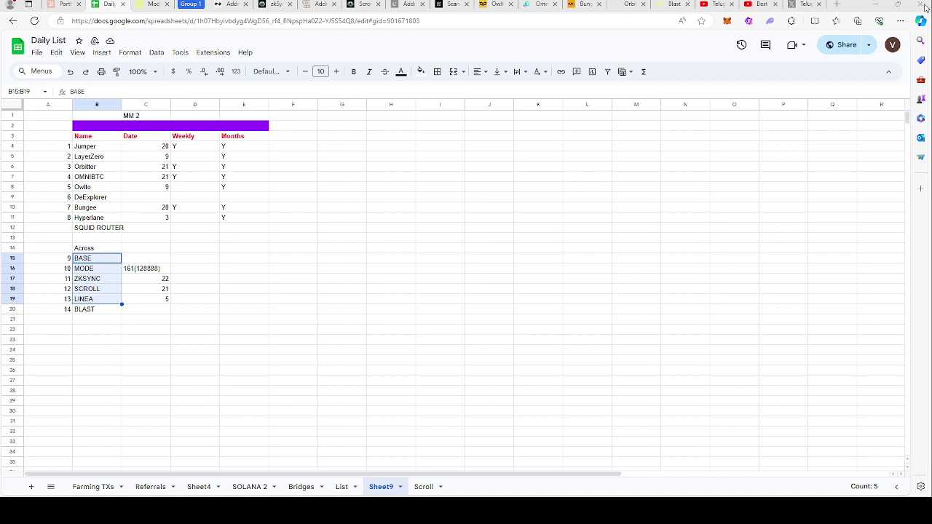
Review the wallet's Base token holdings on DeBank and return to the OmniSwap cross-chain trade page.
click(64, 6)
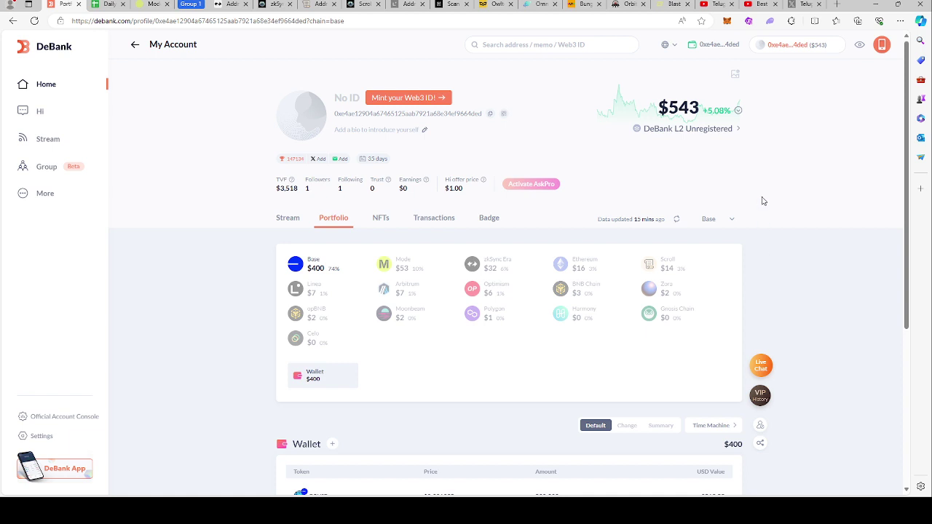
scroll(574, 369, down, 3)
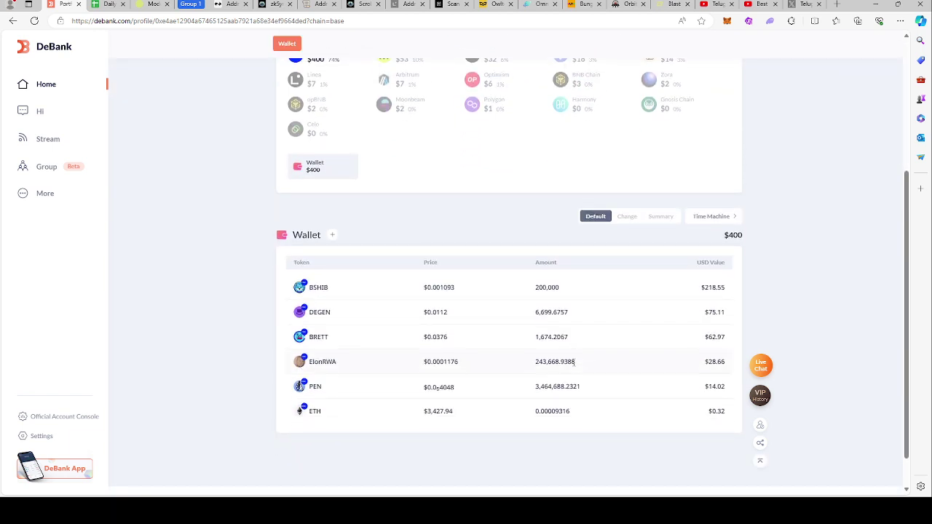
scroll(574, 371, up, 3)
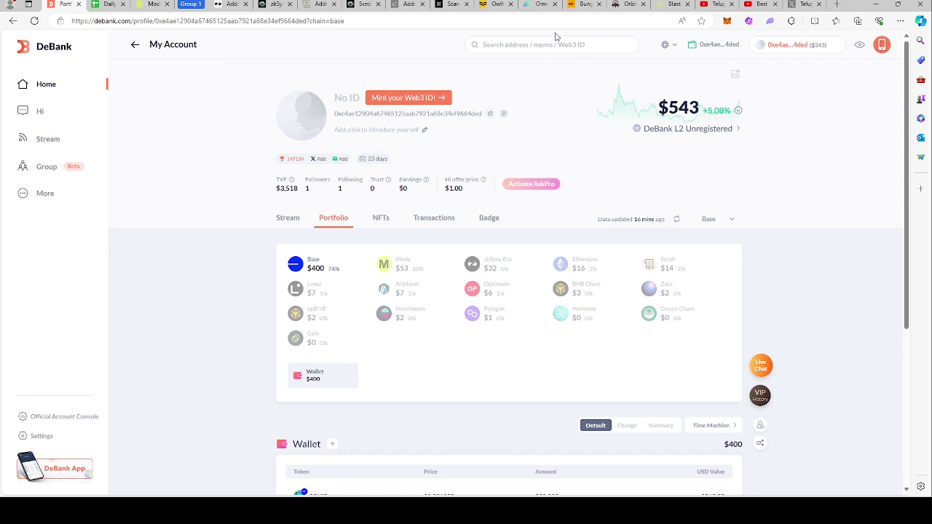
click(540, 6)
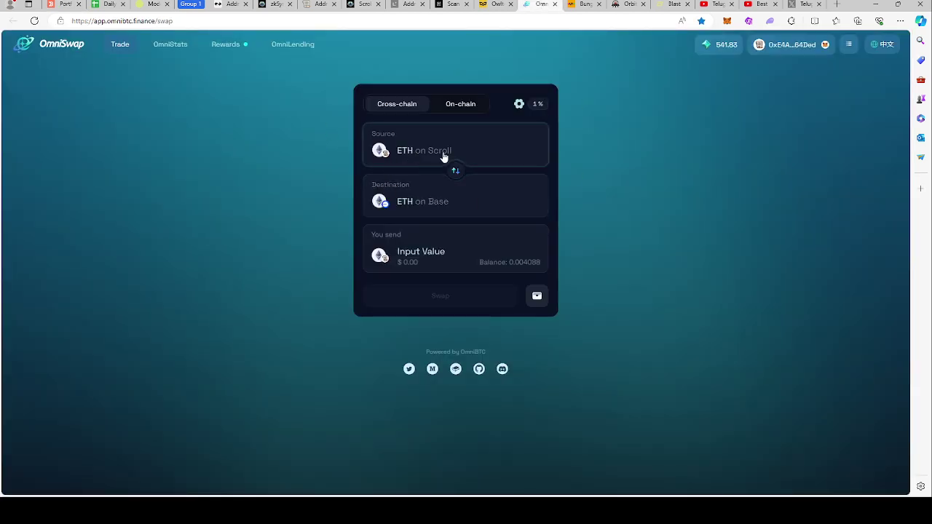